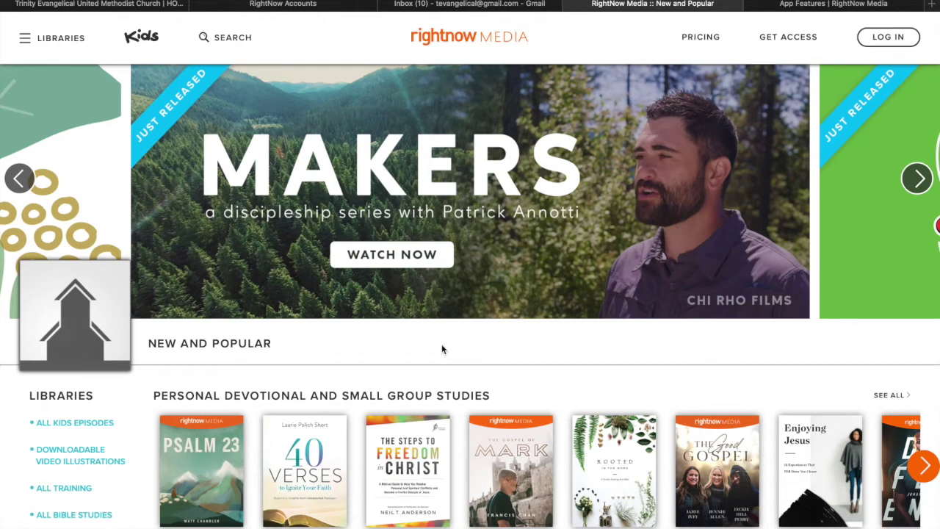
On the church website, follow the RightNow Media 'CLICK HERE' link to Trinity Evangelical's free-access page.
left_click(117, 4)
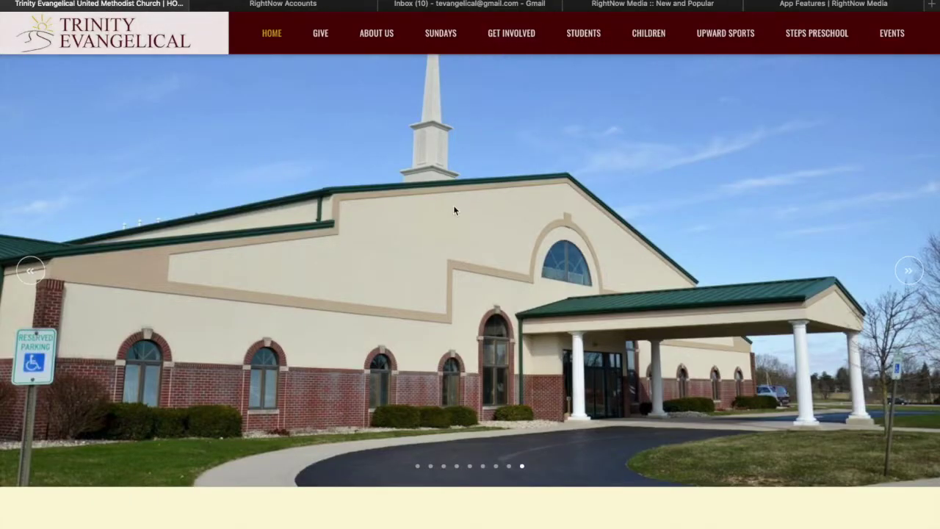
scroll(509, 252, "down", 10)
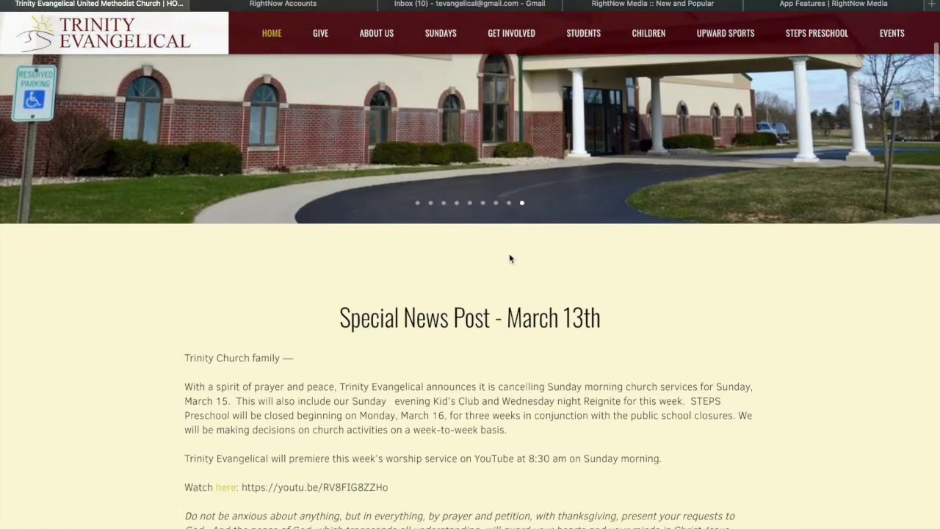
scroll(510, 257, "down", 20)
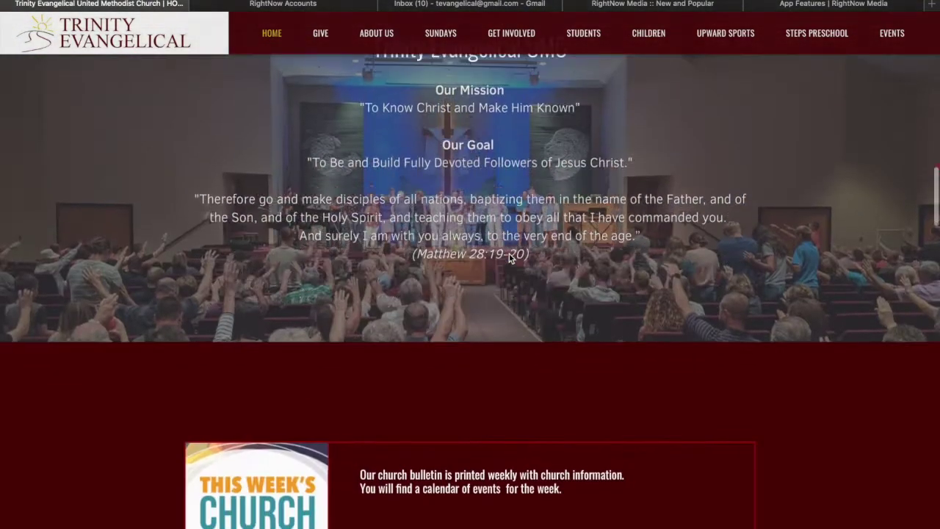
scroll(512, 257, "down", 20)
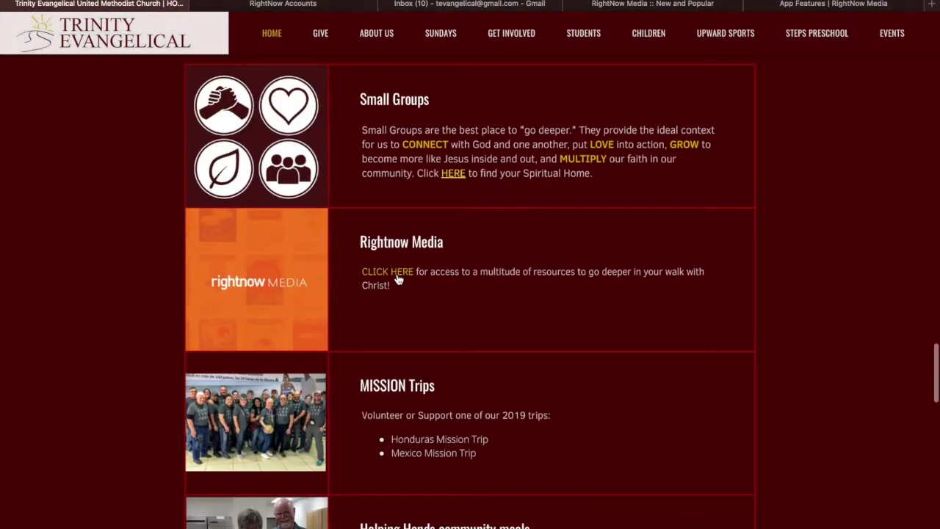
left_click(397, 276)
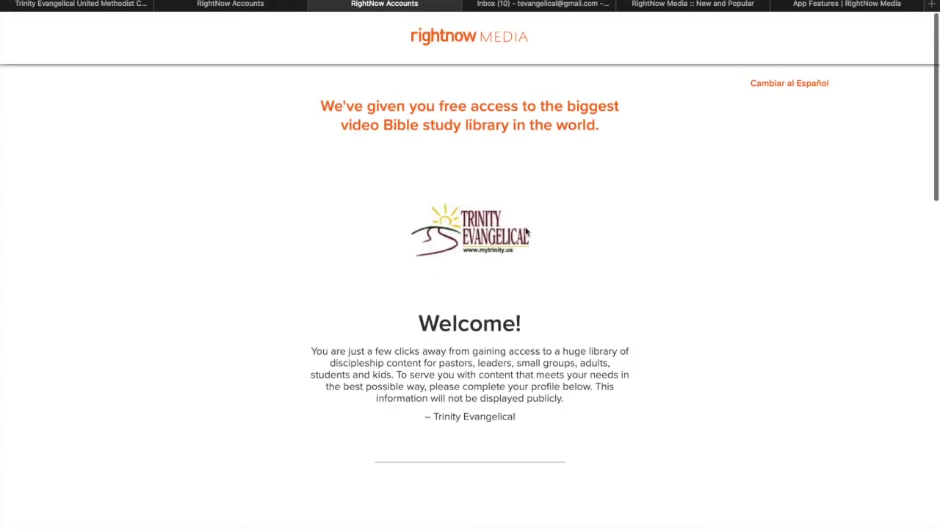
Enter first name 'Trinity', last name 'Evangelical', the account e-mail, and the password twice.
scroll(509, 246, "down", 6)
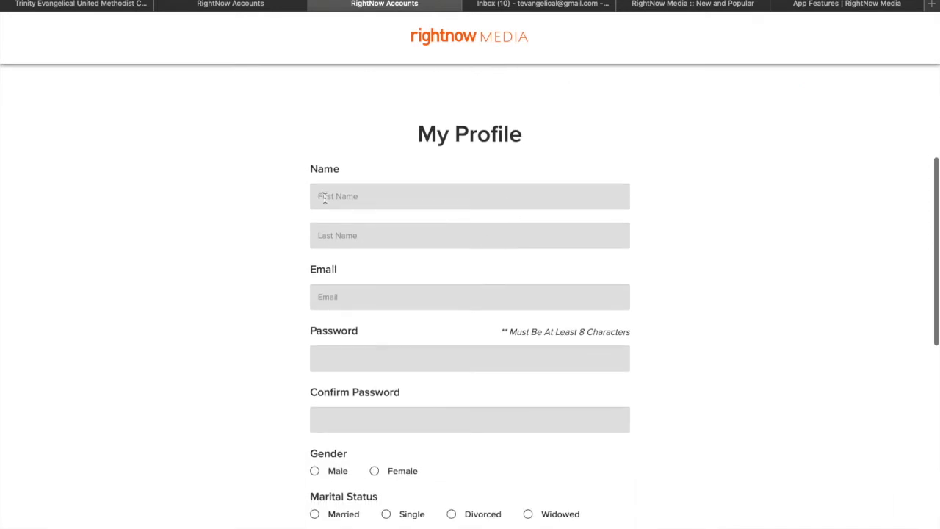
left_click(325, 197)
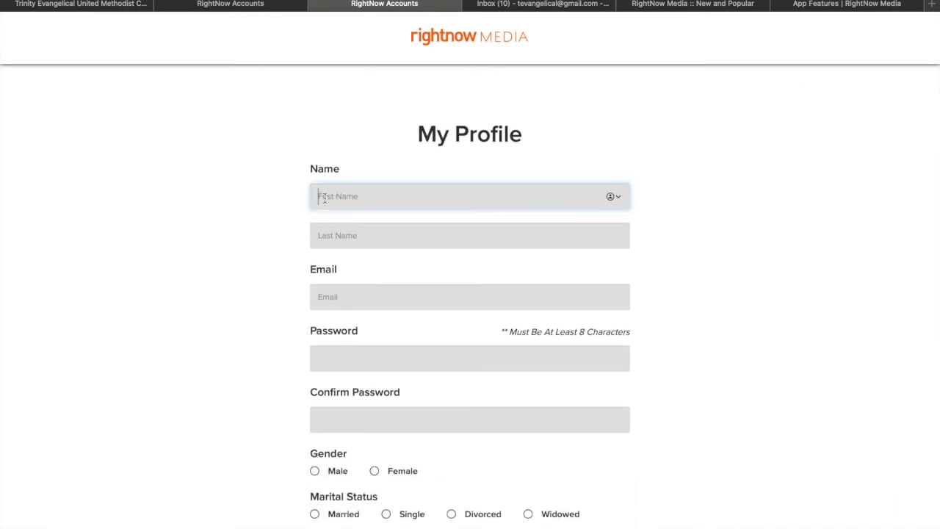
type("Trinity")
left_click(348, 241)
type("Evangelical")
left_click(347, 302)
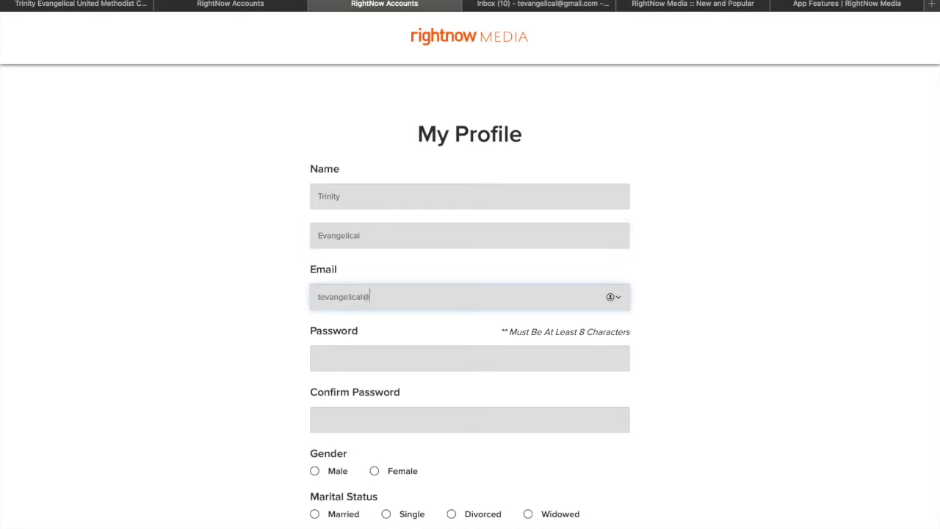
left_click(323, 357)
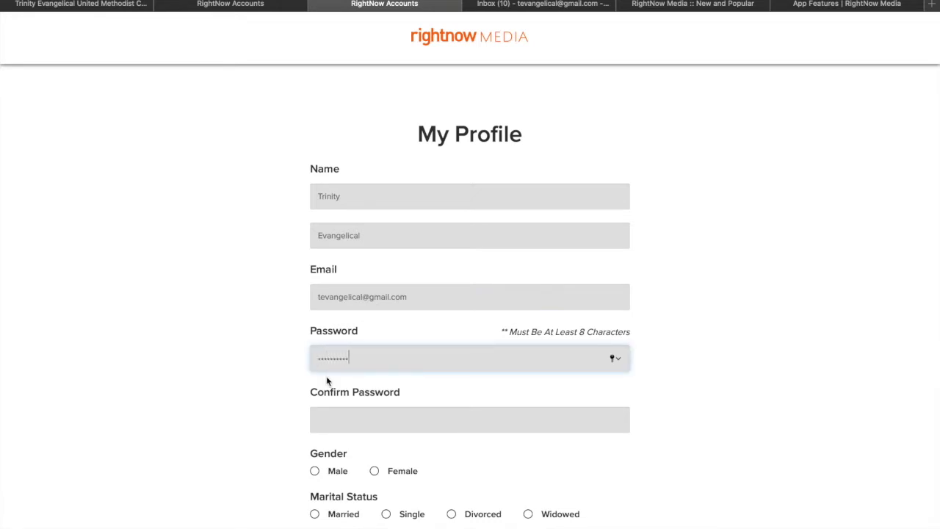
left_click(329, 416)
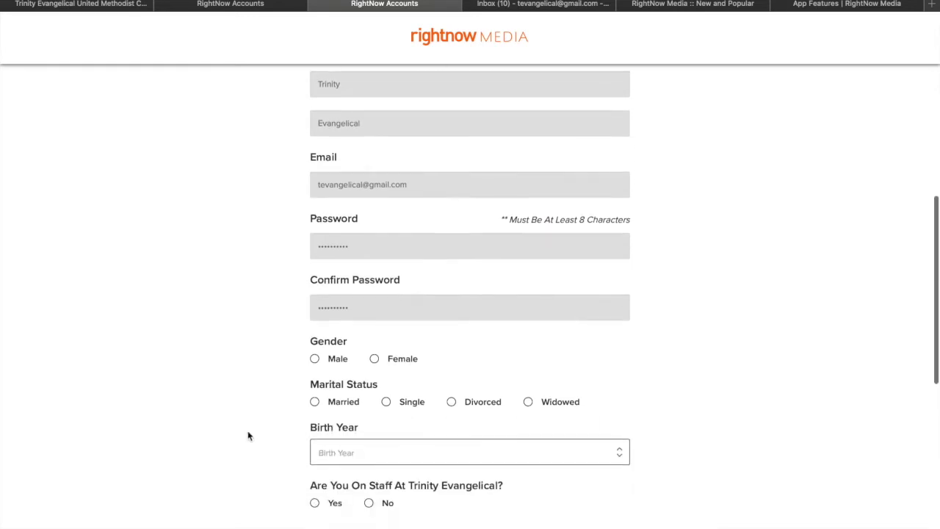
Set gender to Male, marital status to Single and birth year to 2017.
scroll(248, 434, "down", 3)
left_click(315, 359)
left_click(386, 401)
scroll(384, 396, "down", 3)
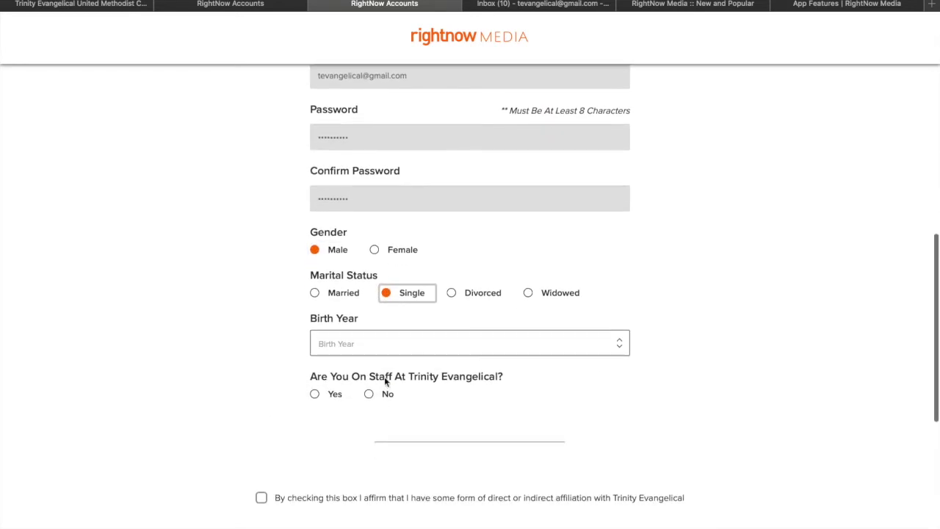
left_click(365, 346)
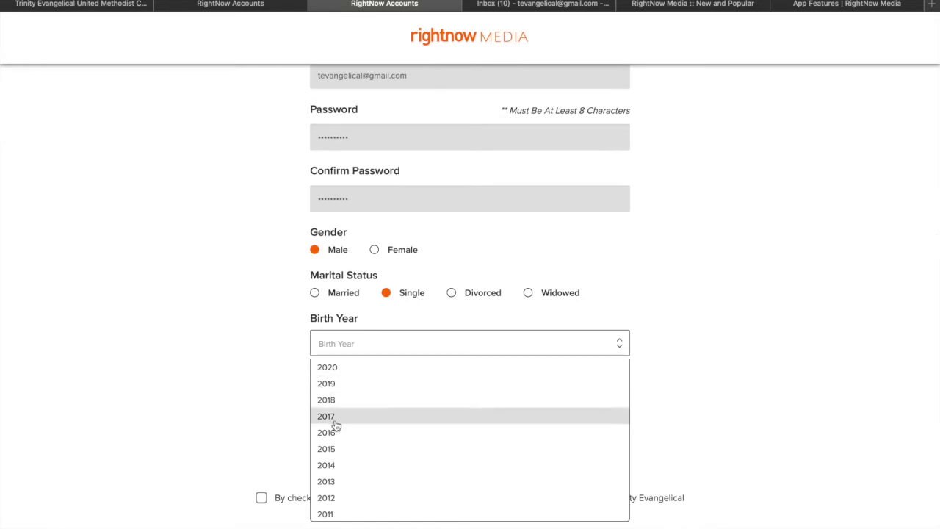
left_click(335, 418)
Answer No for staff, choose role Other, tick affiliation and Terms Of Use, and submit.
scroll(273, 374, "down", 1)
left_click(368, 366)
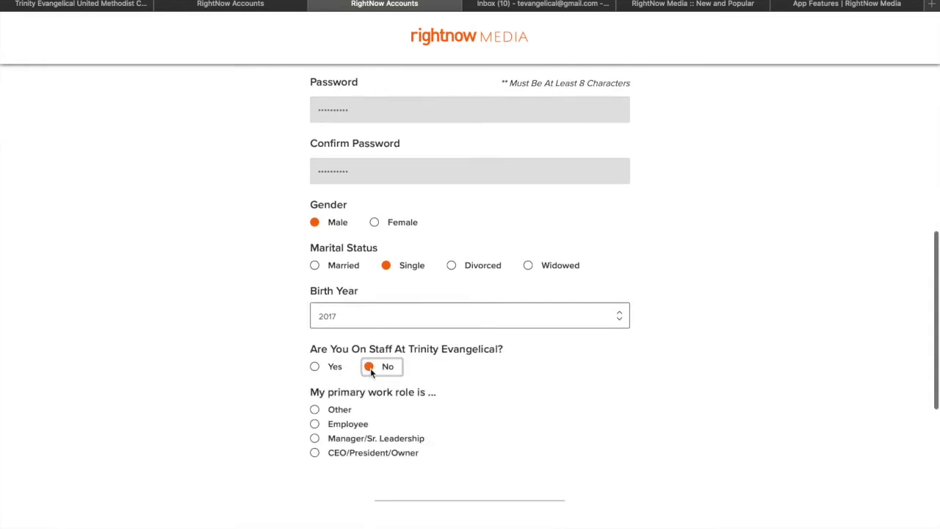
scroll(368, 367, "down", 3)
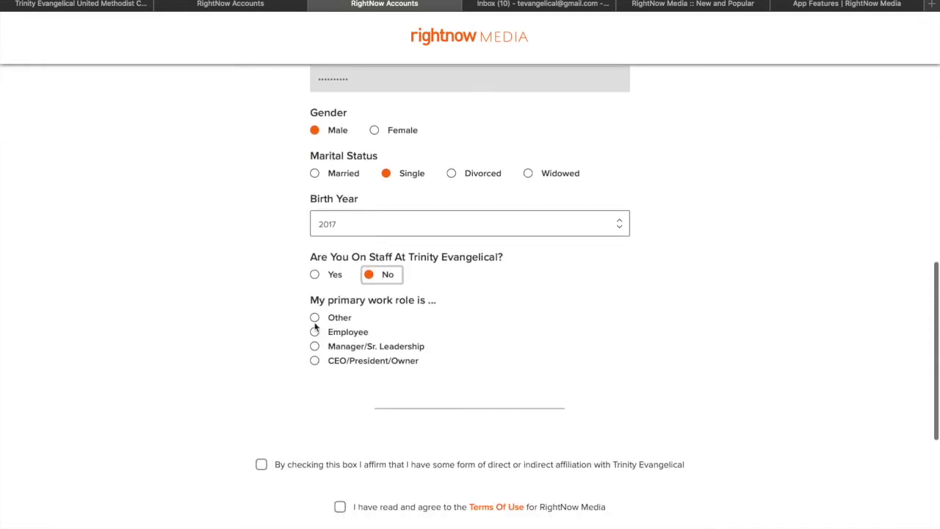
left_click(314, 319)
scroll(242, 331, "down", 3)
left_click(261, 305)
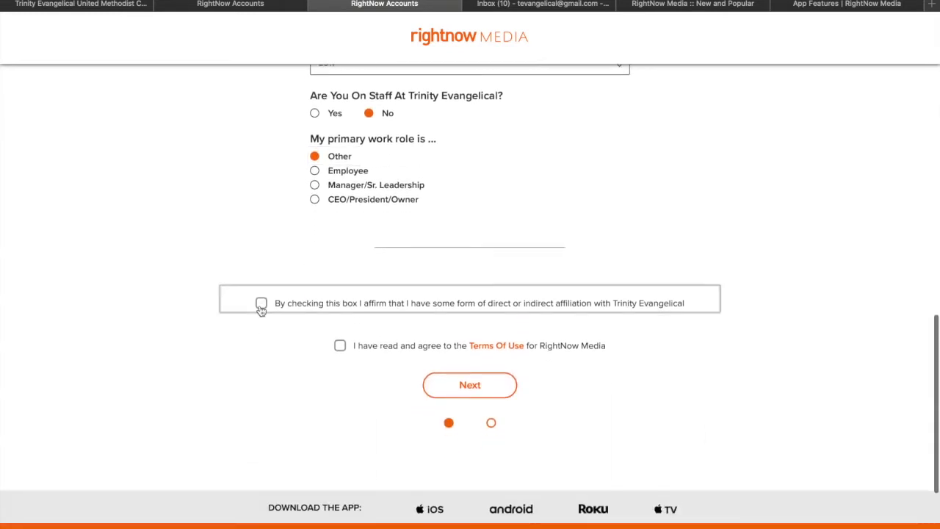
left_click(339, 345)
left_click(473, 386)
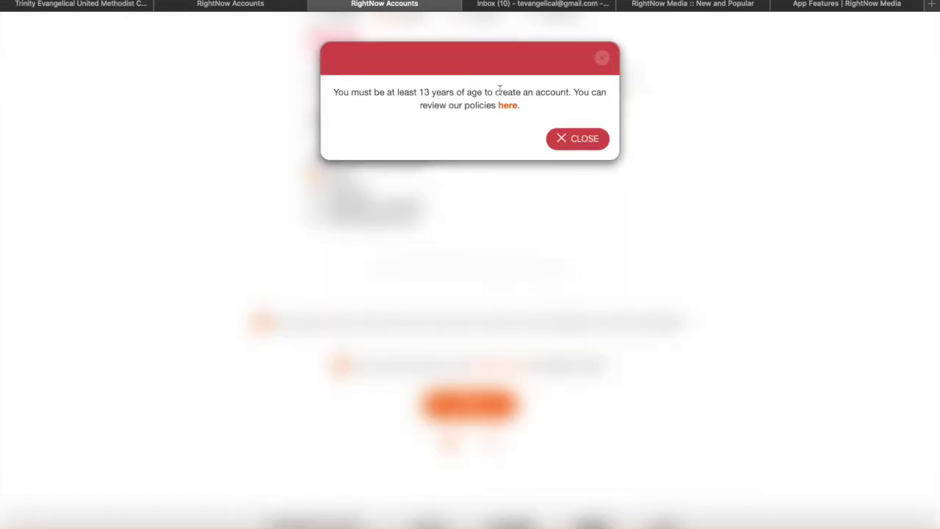
Close the under-13 warning, change the birth year to a mid-1990s year, and resubmit the profile.
left_click(582, 138)
scroll(441, 225, "up", 3)
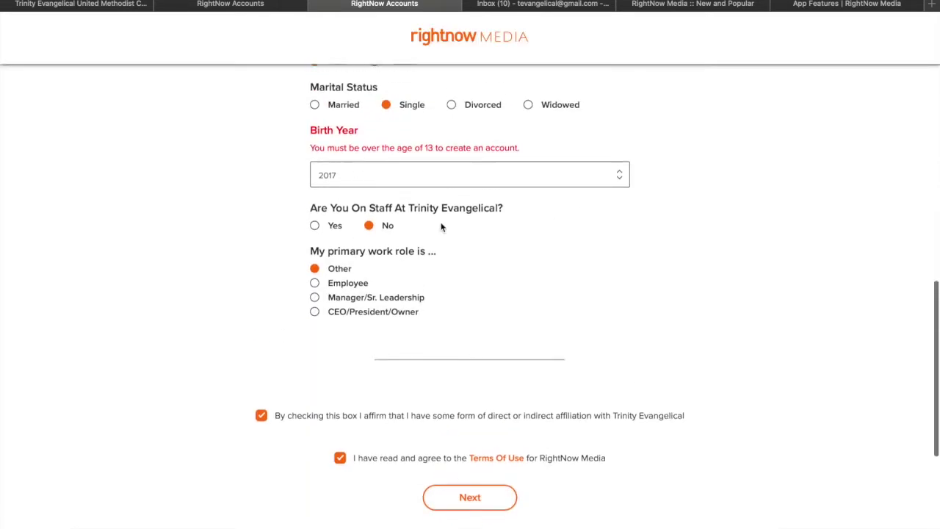
left_click(361, 177)
scroll(355, 298, "down", 5)
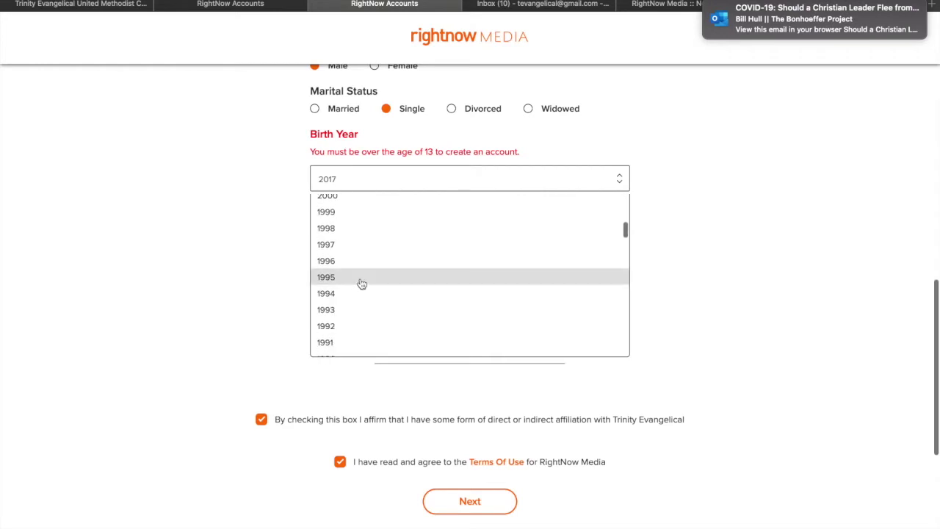
left_click(353, 265)
scroll(220, 264, "down", 3)
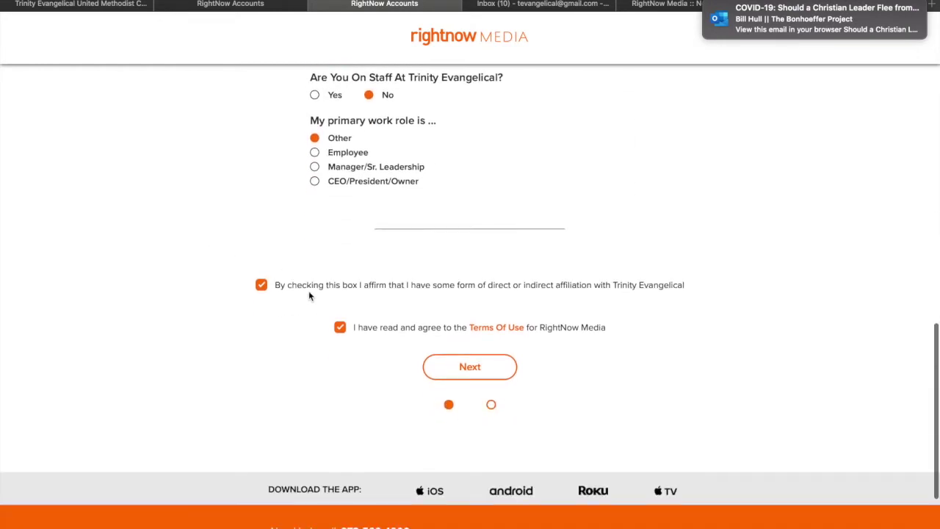
left_click(470, 377)
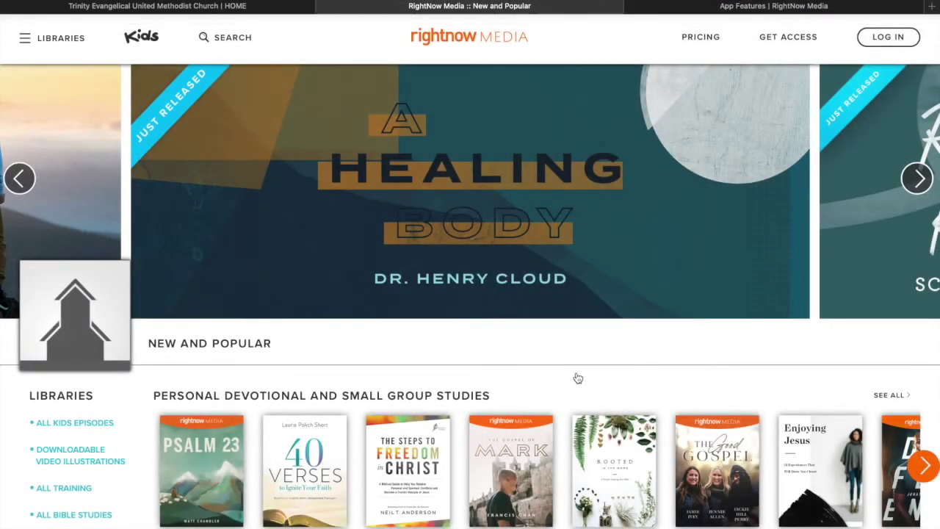
Log in with the account e-mail and password, declining the browser's offer to save the password.
left_click(885, 45)
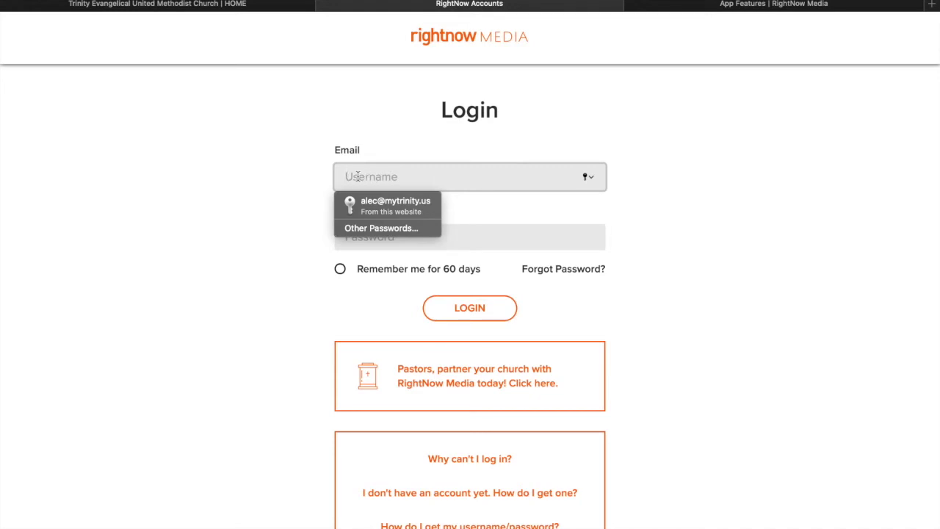
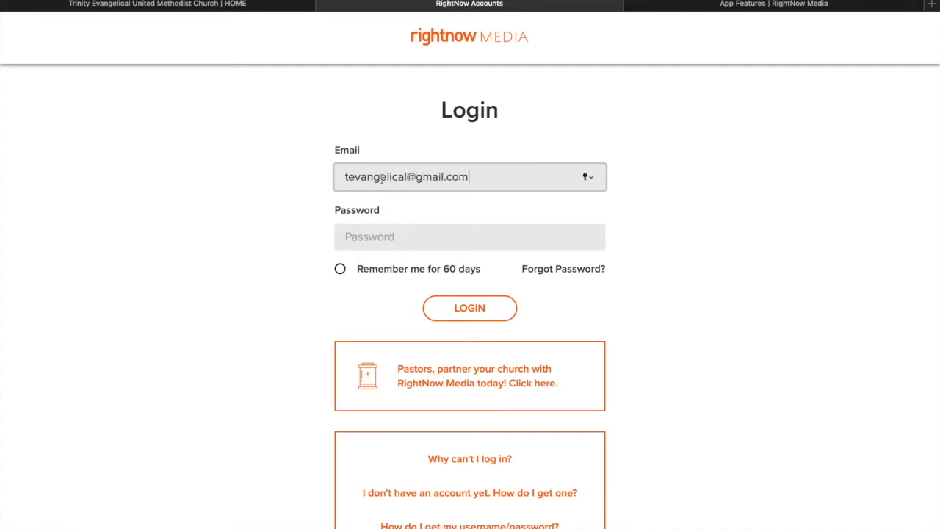
left_click(381, 242)
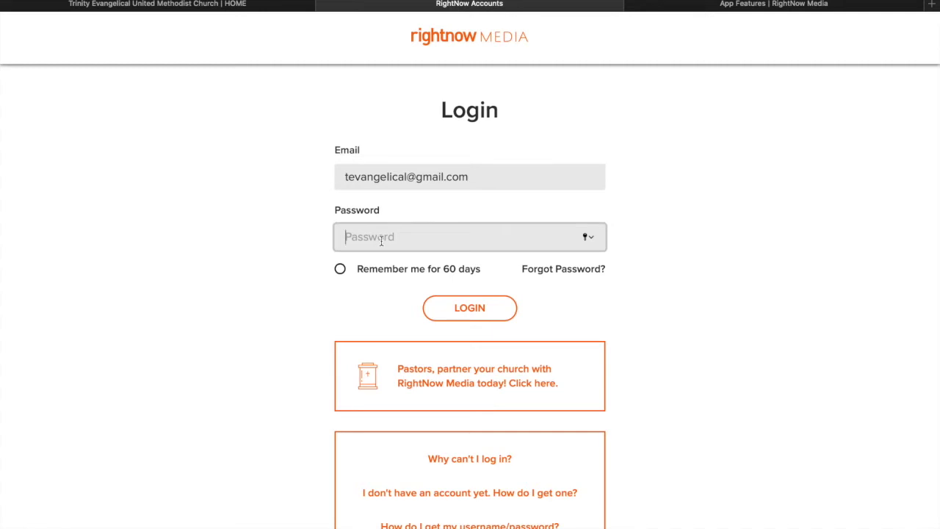
type("•••")
left_click(457, 312)
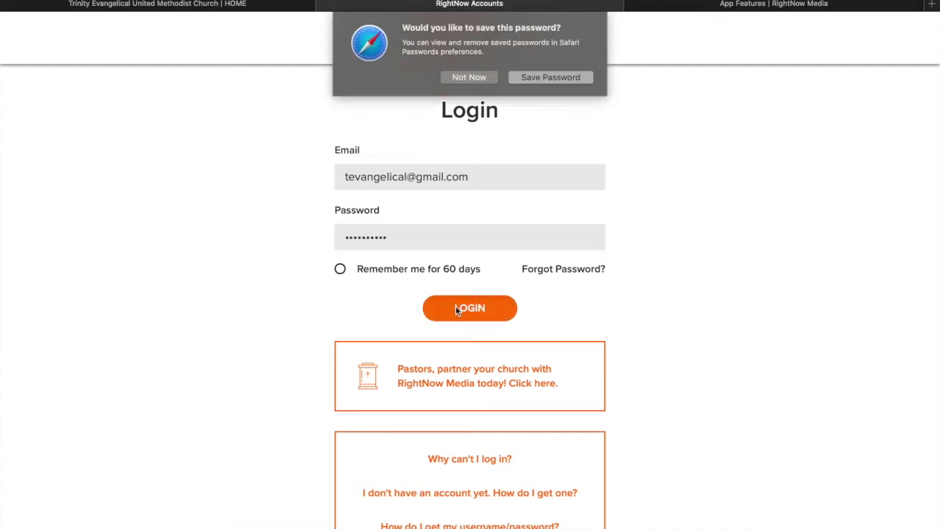
left_click(469, 80)
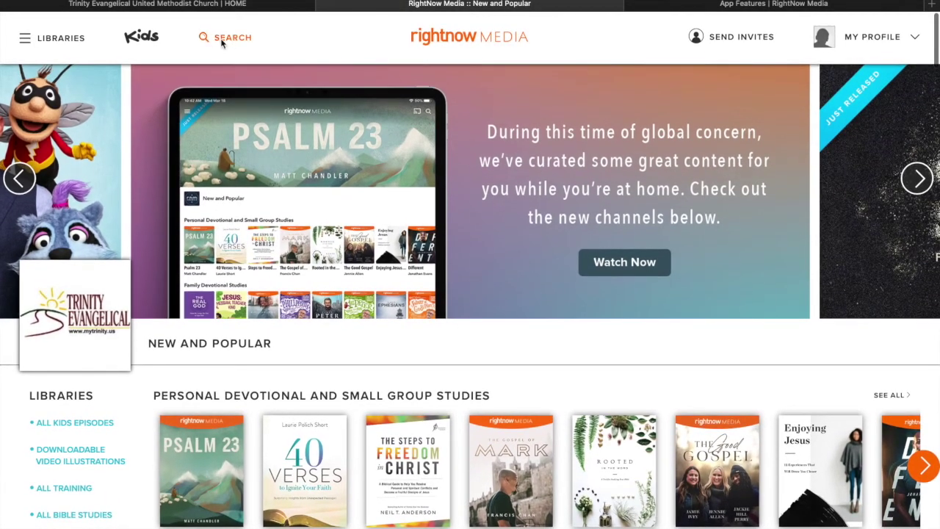
left_click(222, 44)
left_click(358, 349)
left_click(61, 40)
scroll(445, 211, "down", 3)
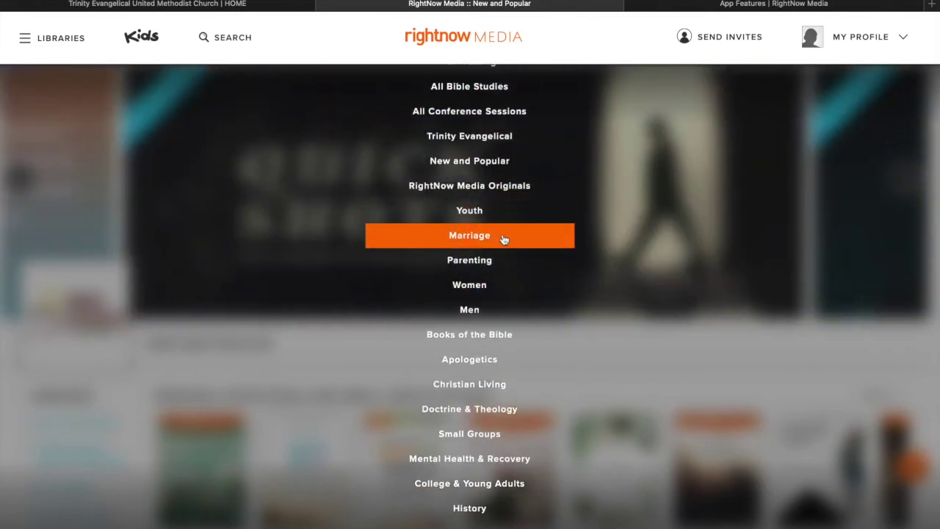
scroll(504, 239, "down", 2)
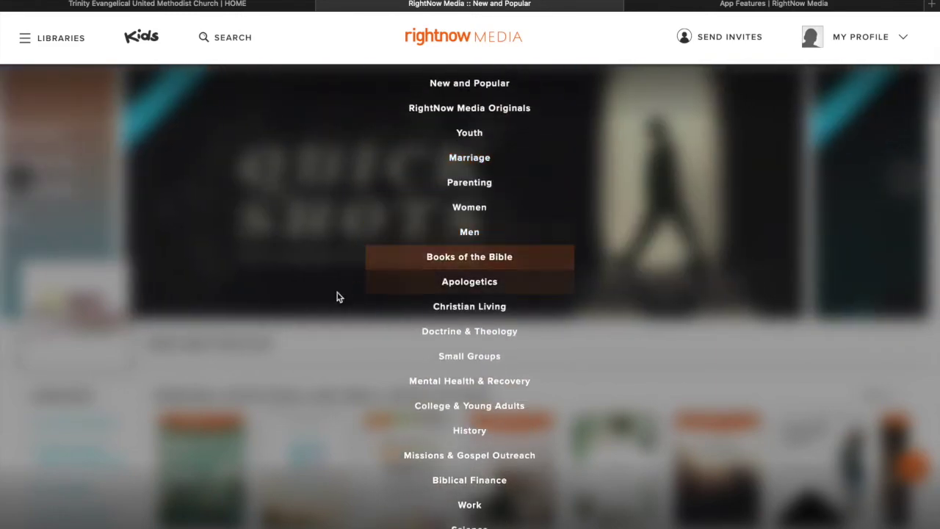
left_click(314, 327)
scroll(454, 269, "down", 5)
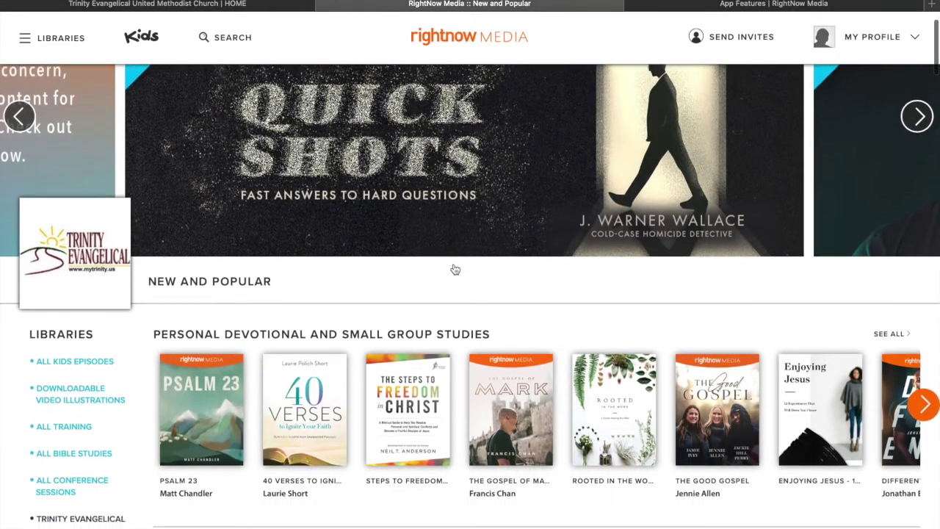
scroll(454, 269, "up", 1)
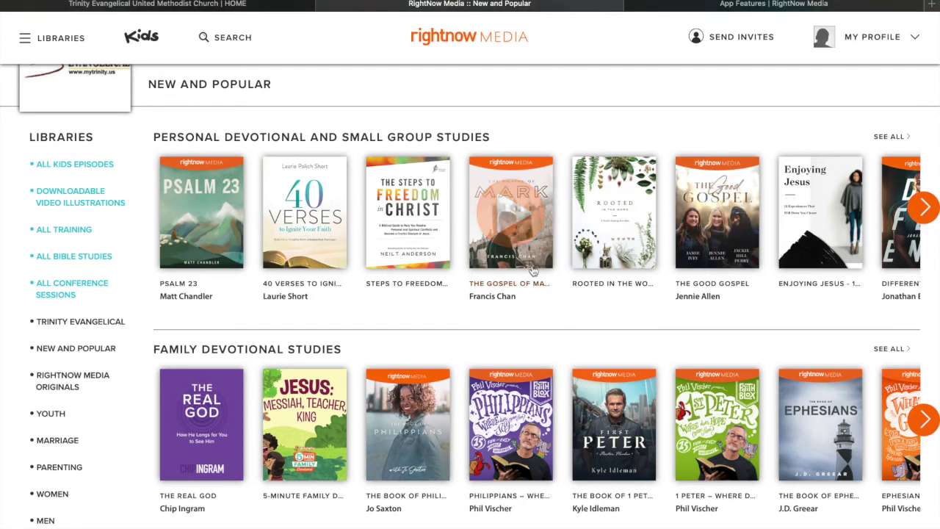
Preview a few study tiles, then show all titles in RNM Originals: Book of the Bible Series.
mouse_move(536, 305)
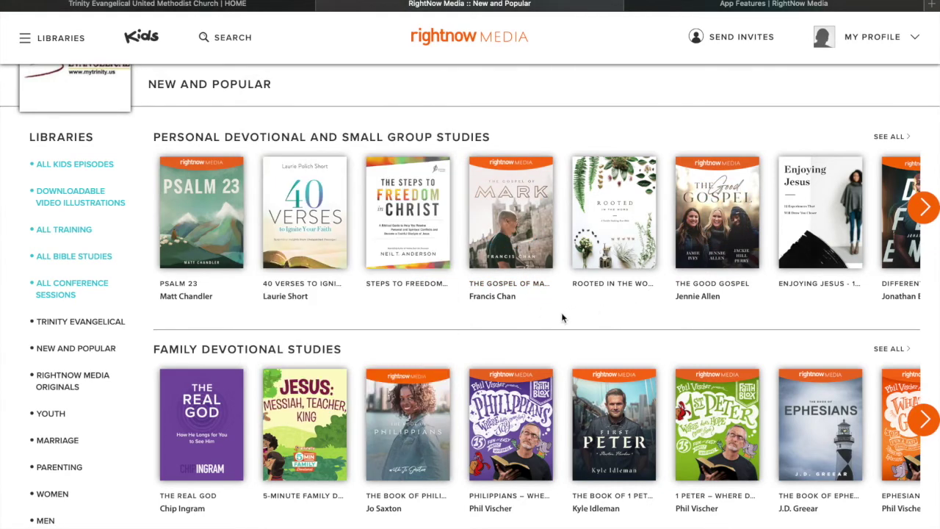
mouse_move(204, 293)
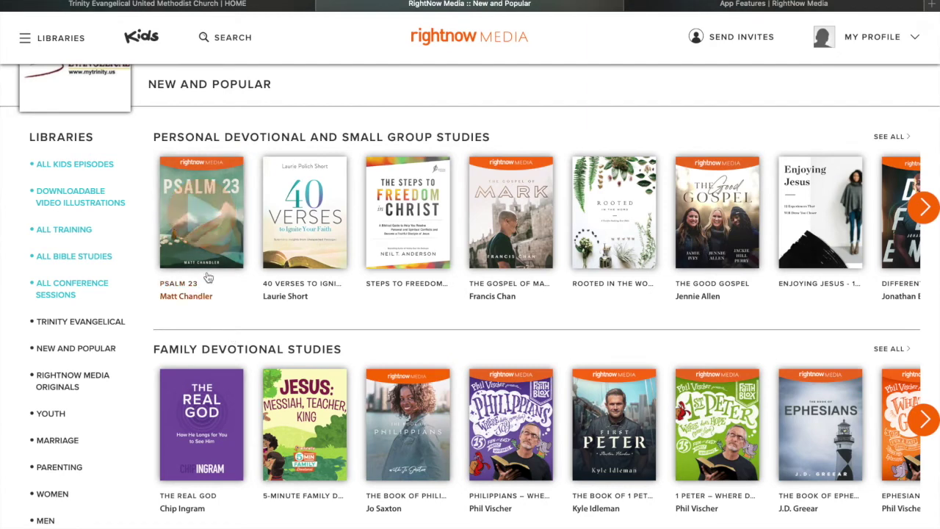
mouse_move(218, 259)
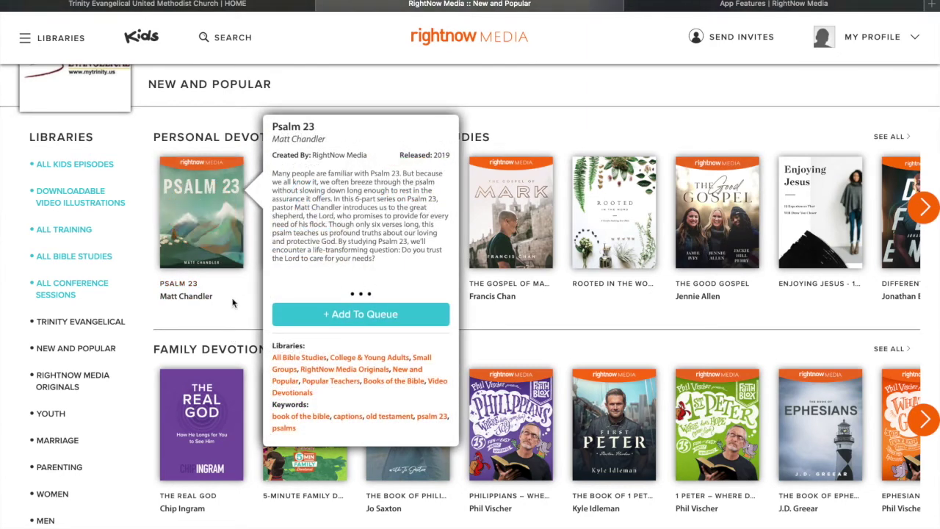
scroll(461, 257, "down", 7)
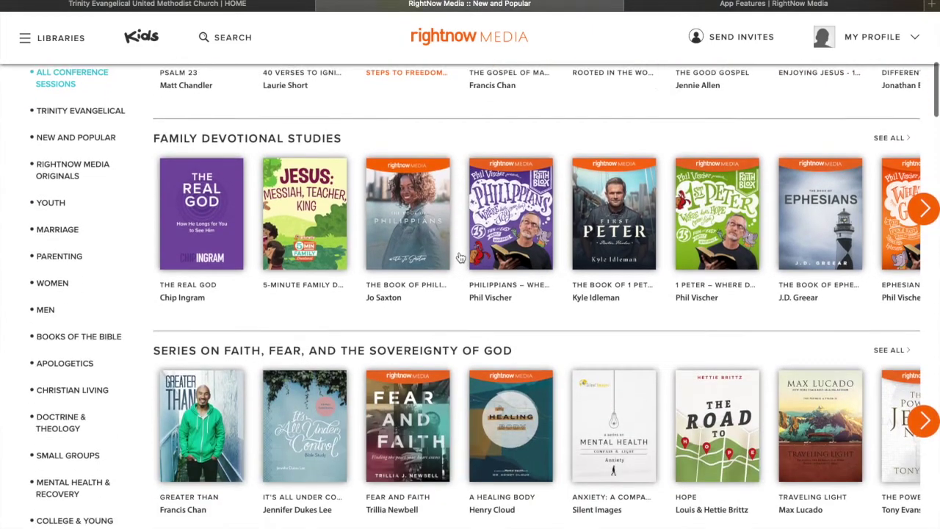
scroll(460, 257, "down", 4)
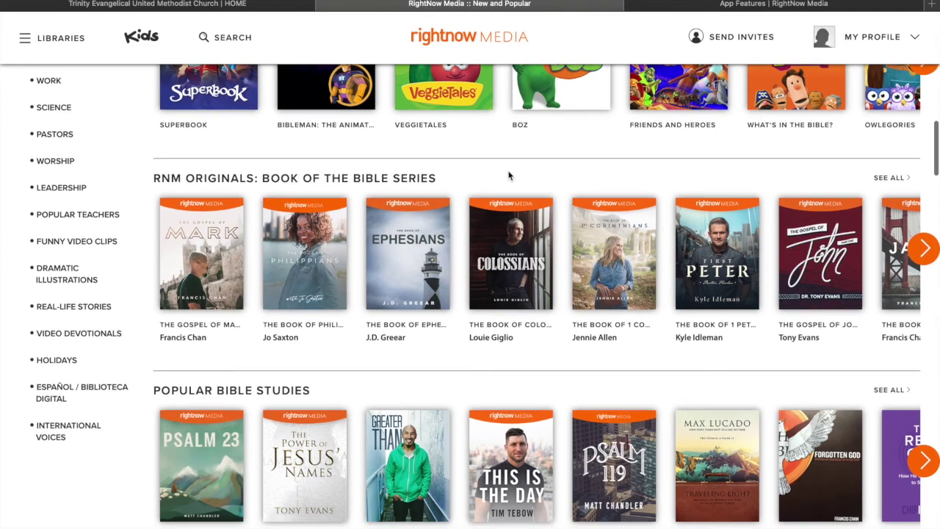
left_click(886, 180)
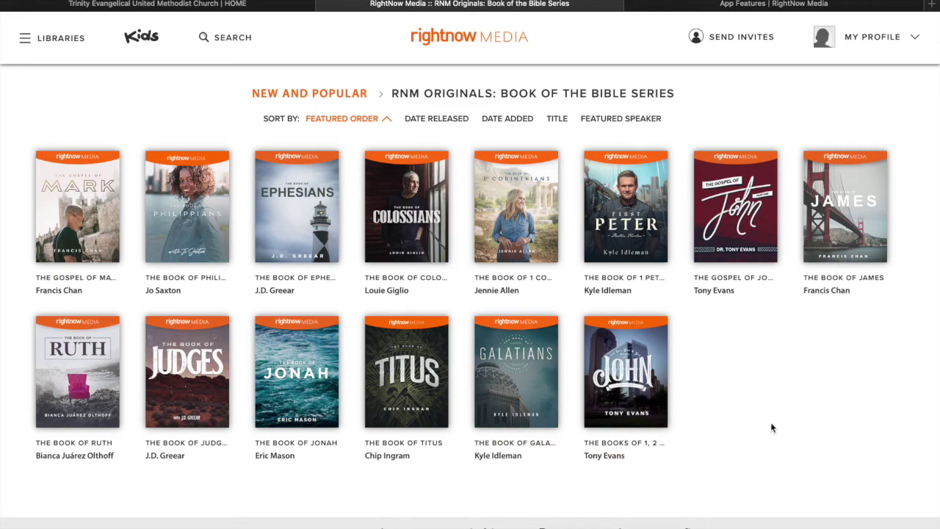
Return to New and Popular and browse the full 20-title Popular Bible Studies collection.
key("super+bracketleft")
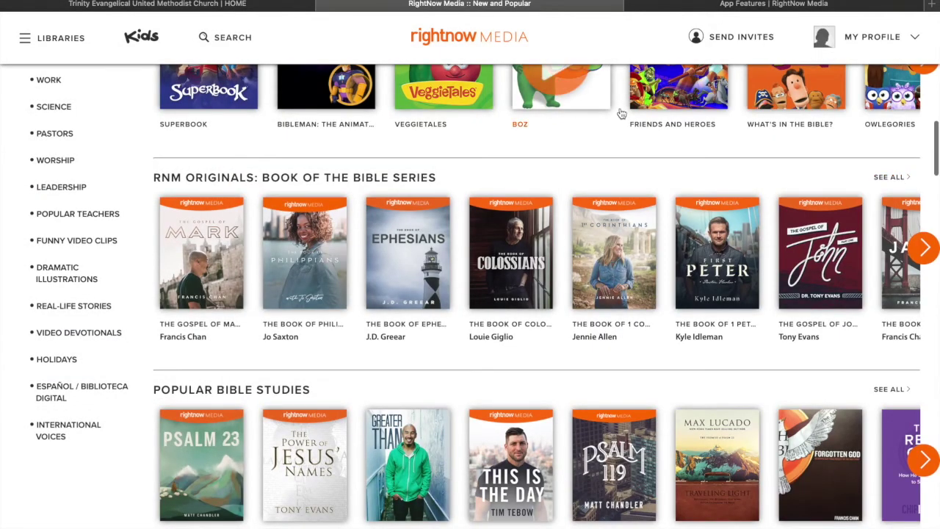
scroll(613, 115, "down", 2)
scroll(620, 115, "down", 3)
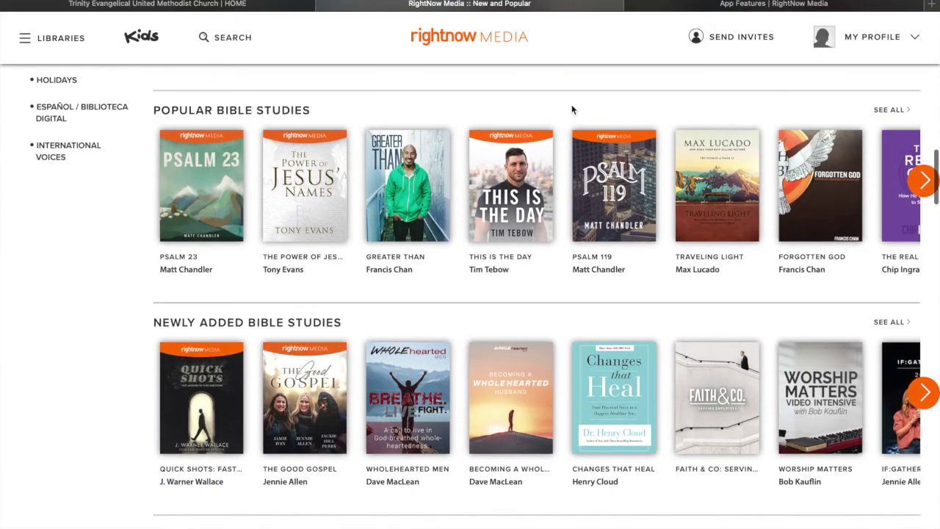
left_click(888, 109)
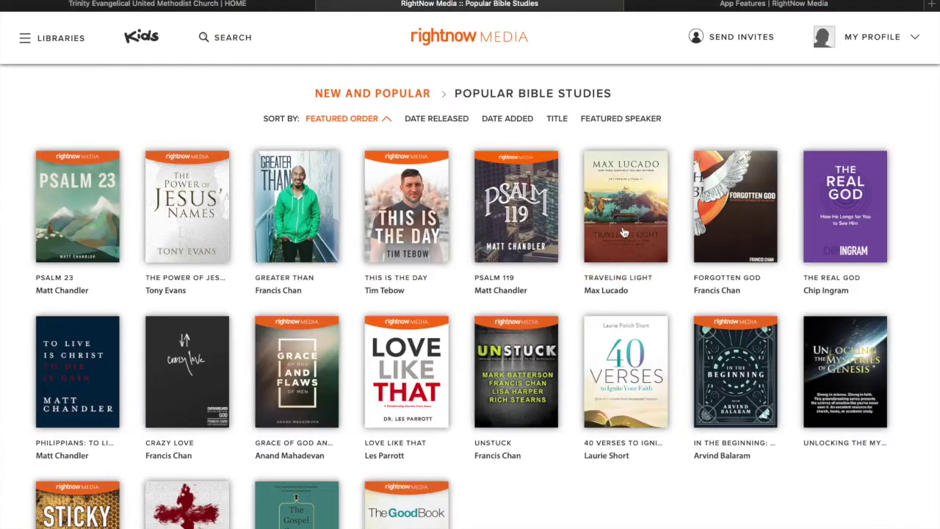
scroll(583, 308, "down", 2)
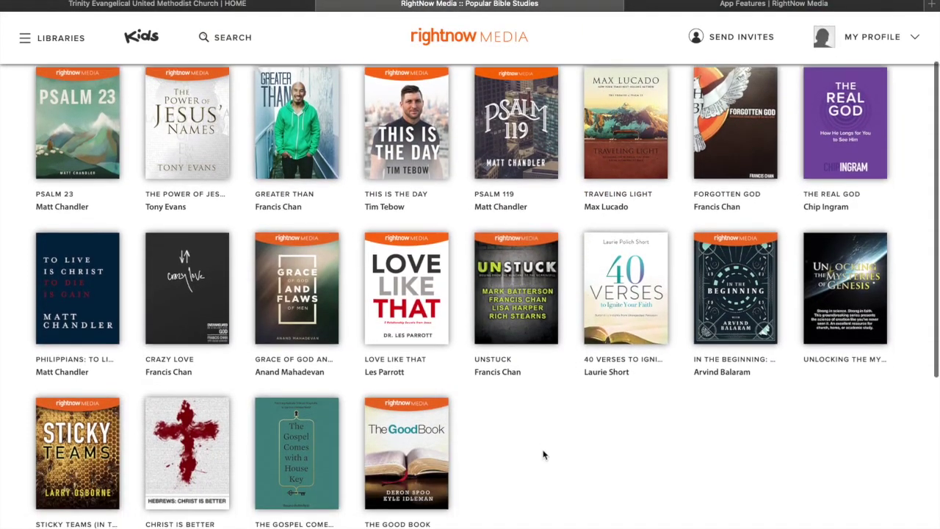
scroll(544, 459, "up", 2)
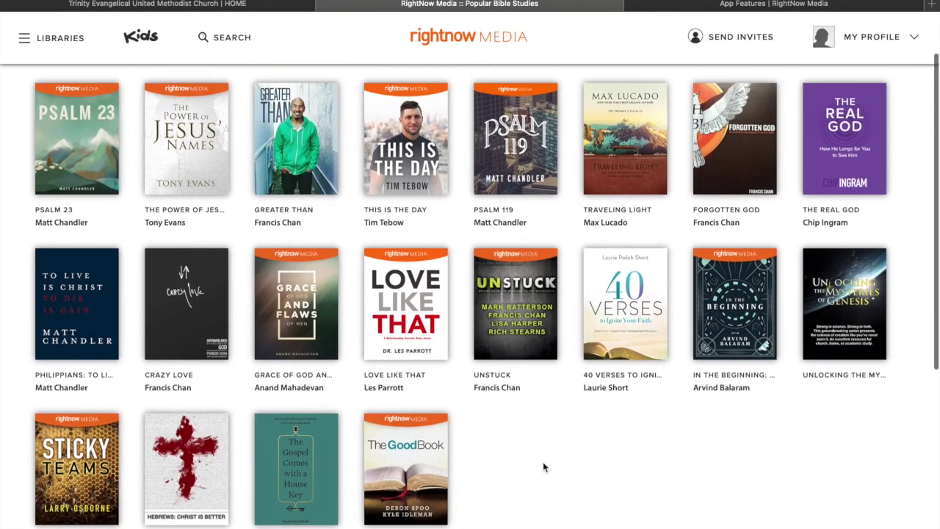
scroll(544, 465, "up", 1)
Go back to New and Popular, then switch to the App Features page.
key("alt+Left")
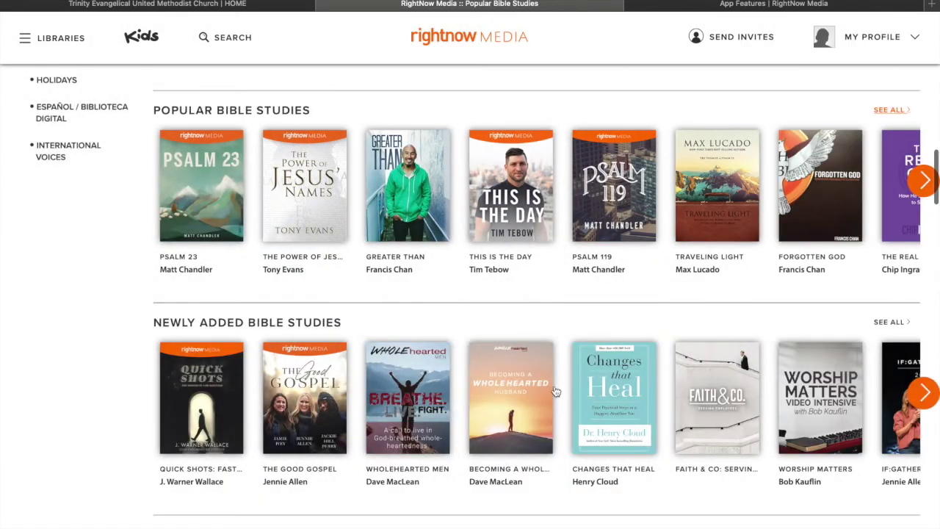
scroll(551, 271, "down", 5)
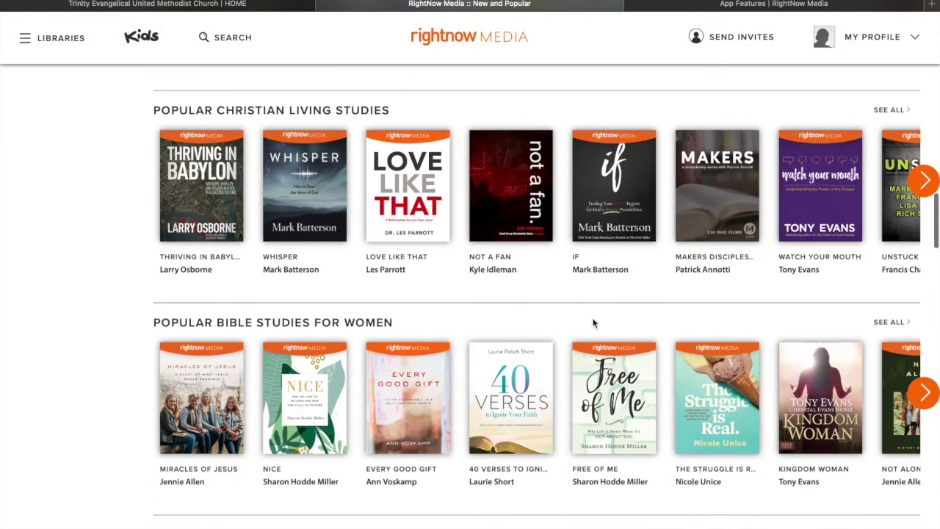
left_click(751, 5)
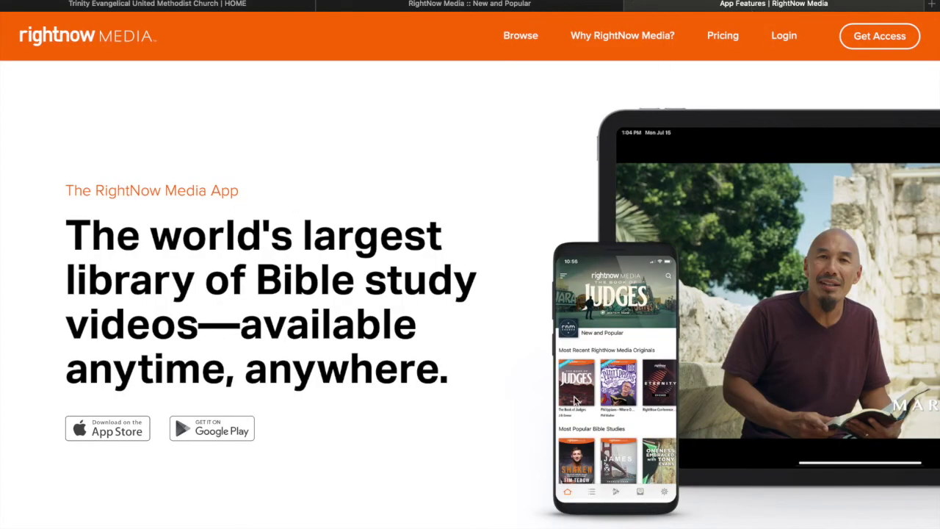